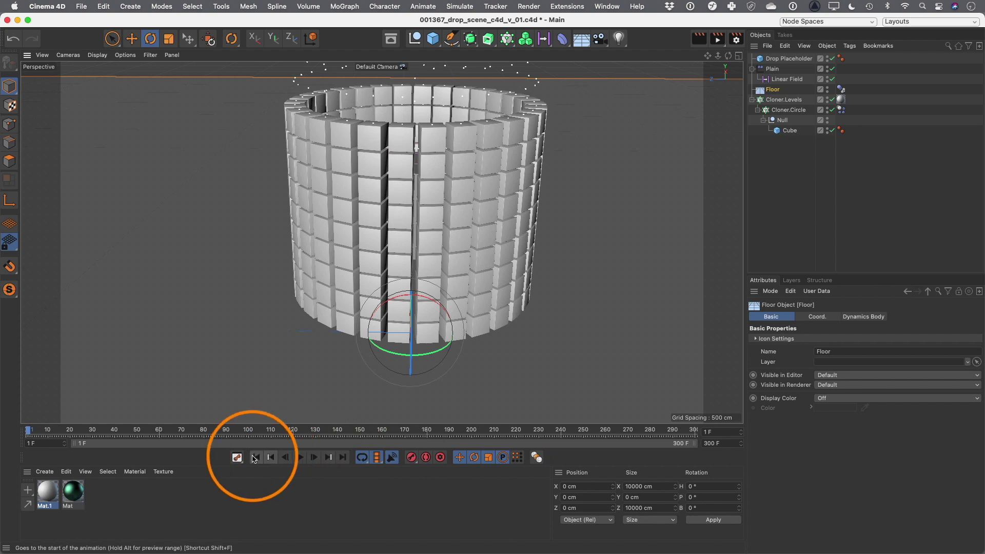
# Play the cube-drop simulation, orbiting around the falling cubes, and stop once they settle
pyautogui.click(300, 458)
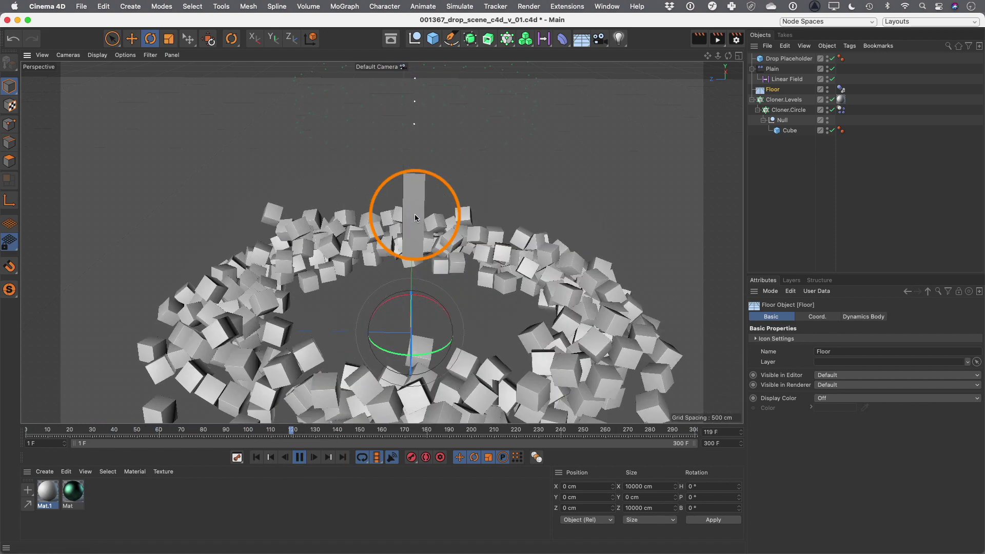
pyautogui.keyDown('alt'); pyautogui.moveTo(407, 166); pyautogui.dragTo(247, 187); pyautogui.keyUp('alt')
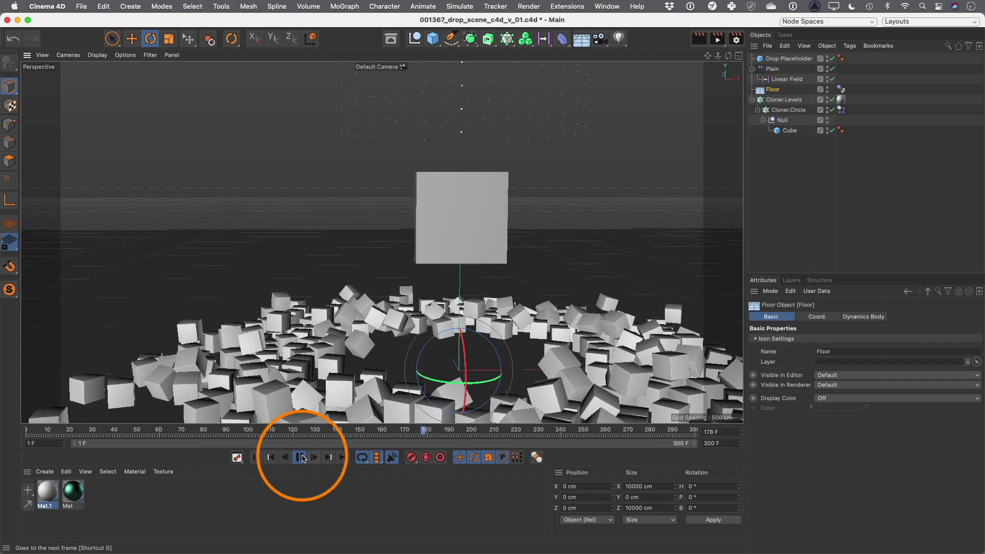
pyautogui.click(300, 457)
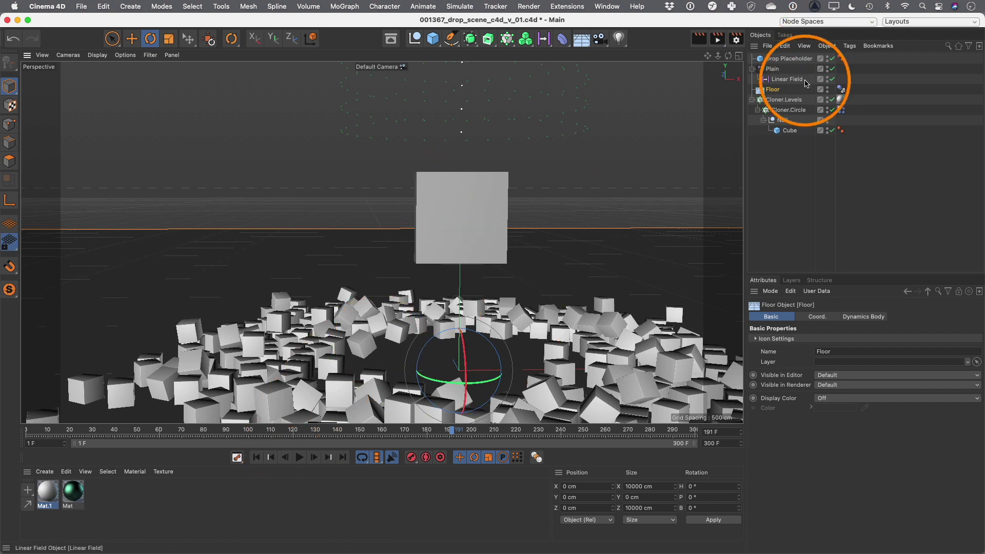
# Rewind to frame 1, quit Cinema 4D without saving, and open the drop-scene .blend file
pyautogui.click(255, 460)
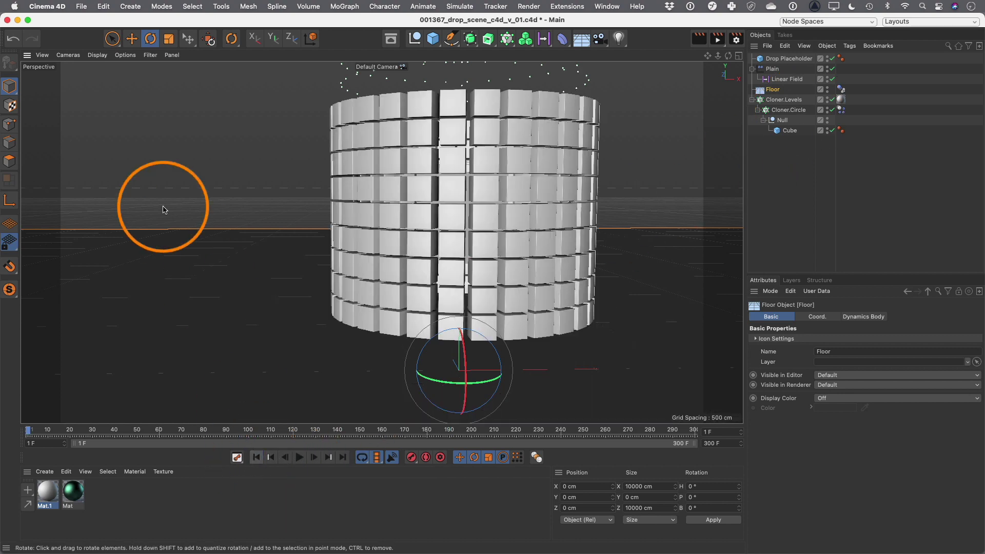
pyautogui.click(36, 3)
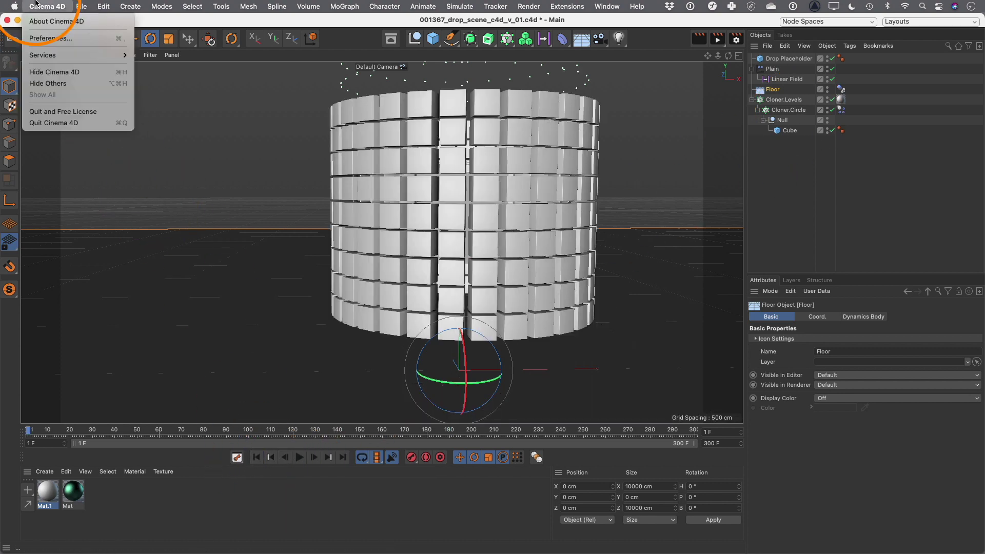
pyautogui.click(51, 123)
pyautogui.click(492, 254)
pyautogui.click(305, 218)
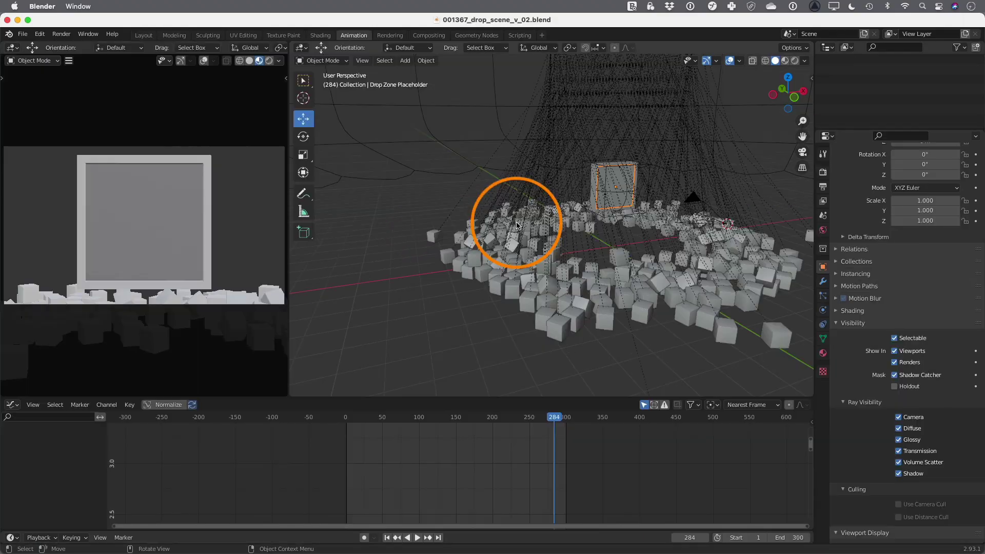
# Dismiss the splash and play through 001367_drop_scene_v_02.blend, ending at frame 282 with the cubes landed
pyautogui.click(517, 220)
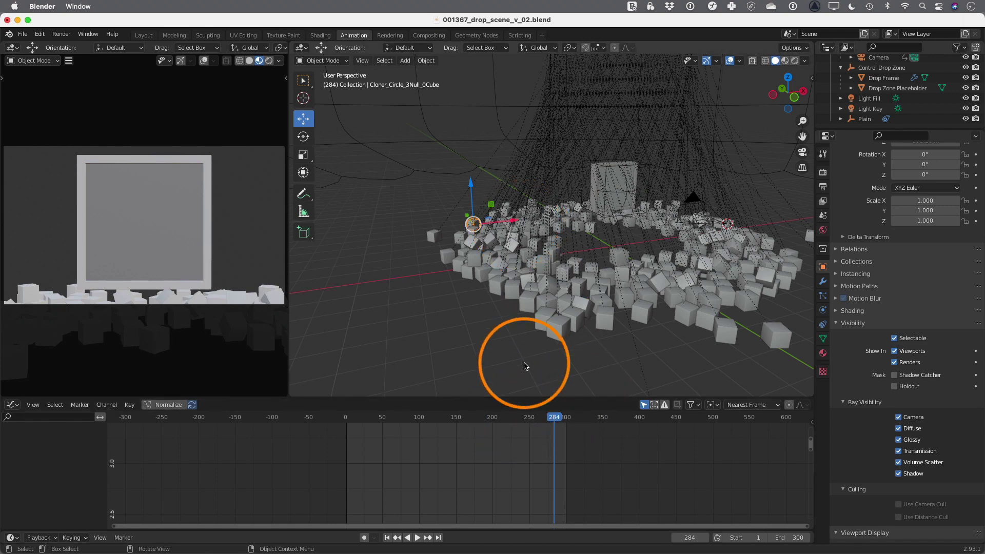
pyautogui.moveTo(512, 416)
pyautogui.mouseDown()
pyautogui.moveTo(341, 417)
pyautogui.moveTo(513, 417)
pyautogui.mouseUp()
pyautogui.press('space')
pyautogui.press('space')
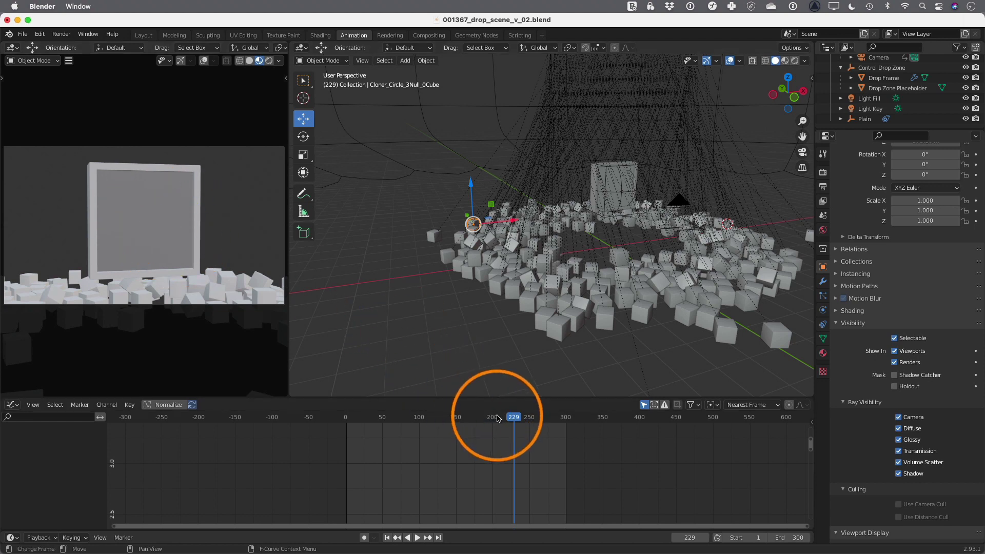
pyautogui.press('space')
pyautogui.moveTo(508, 418); pyautogui.dragTo(357, 418)
pyautogui.press('space')
pyautogui.click(387, 537)
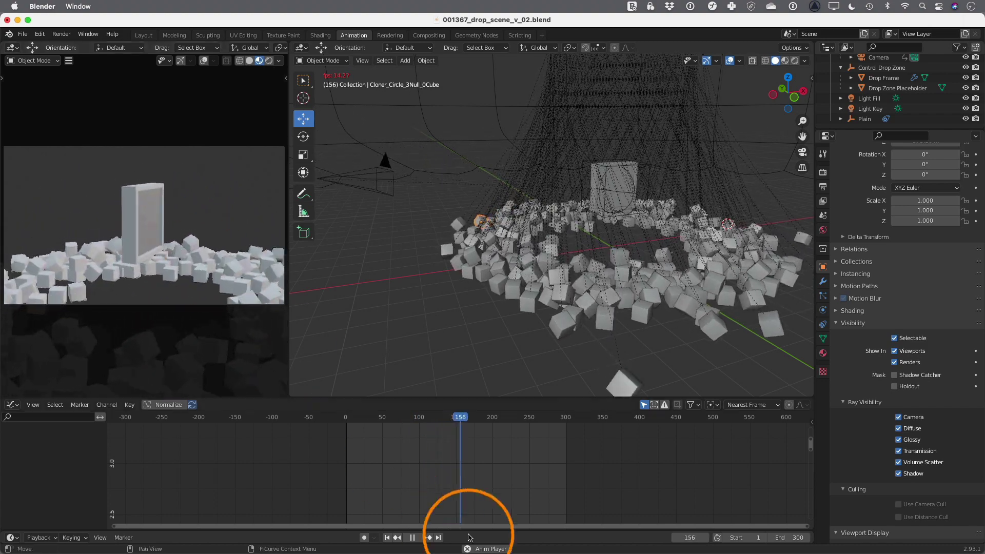
pyautogui.click(414, 538)
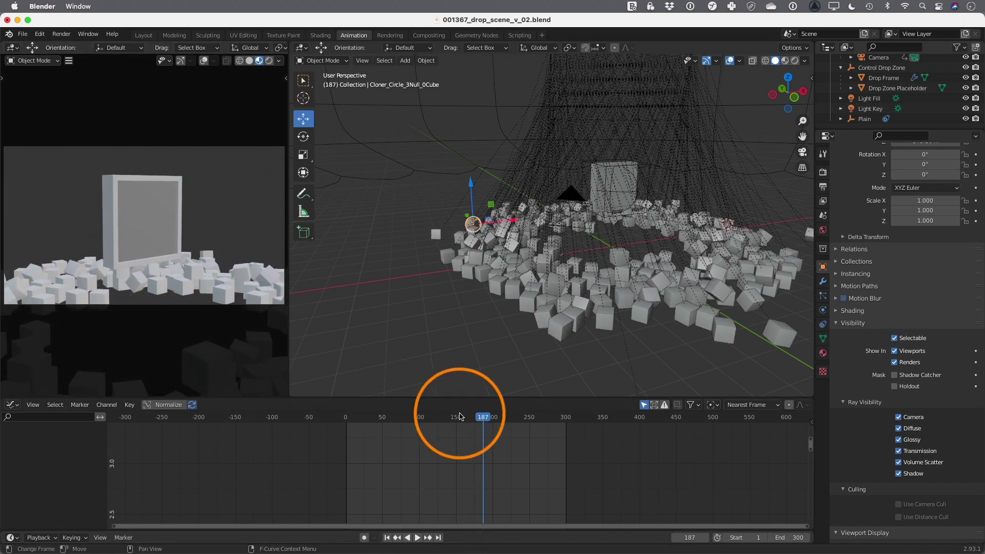
pyautogui.press('space')
pyautogui.moveTo(507, 422); pyautogui.dragTo(554, 423)
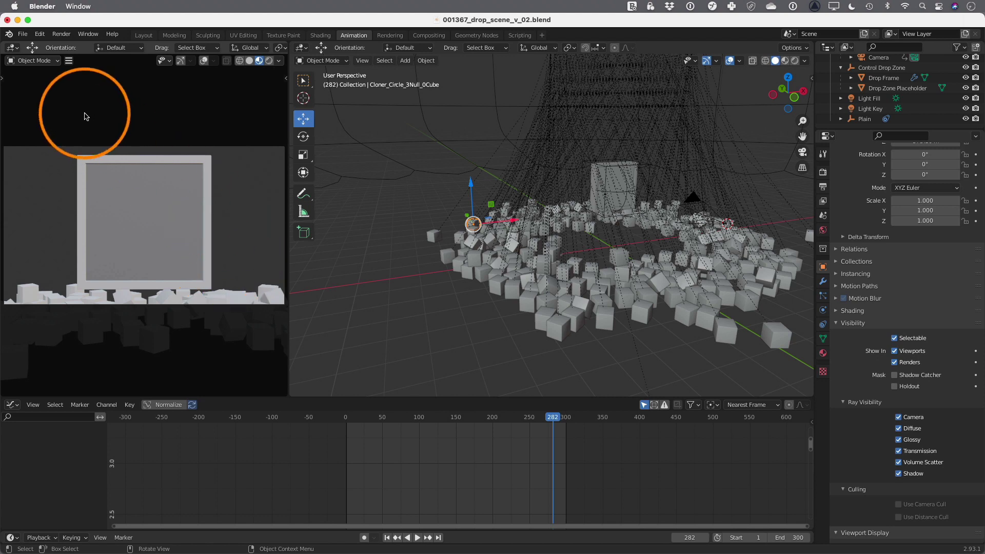
# Quit Blender without saving the changes and return to Final Cut Pro
pyautogui.click(23, 35)
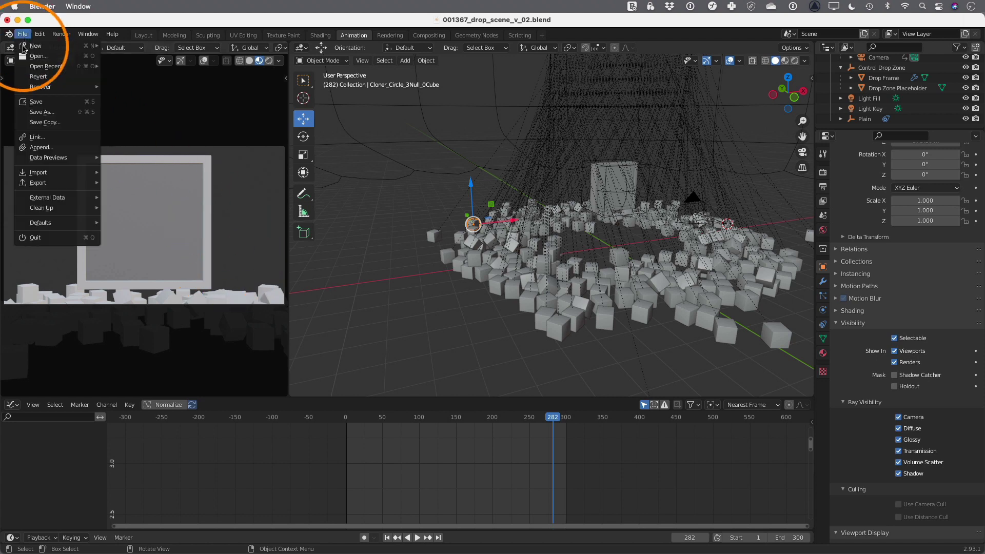
pyautogui.click(39, 237)
pyautogui.click(446, 308)
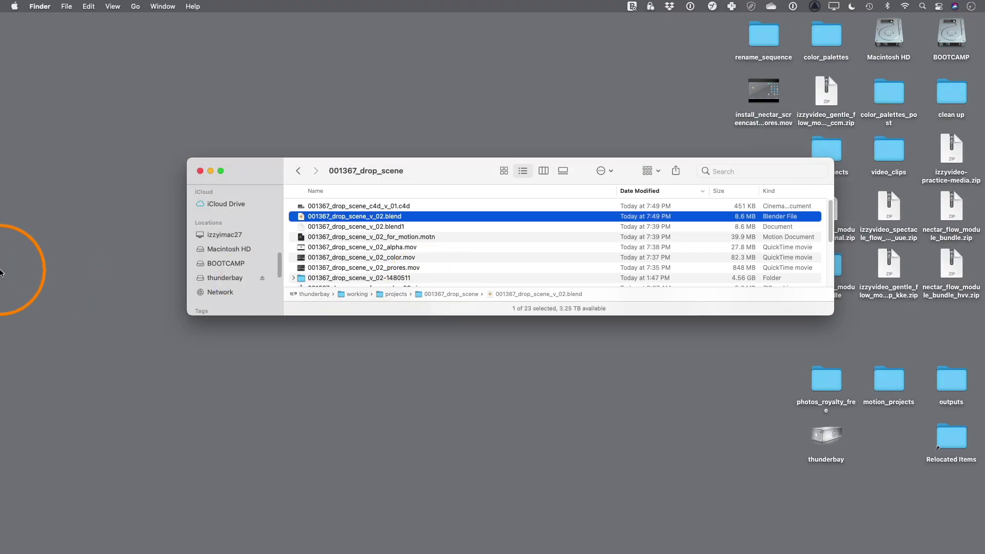
pyautogui.moveTo(2, 272)
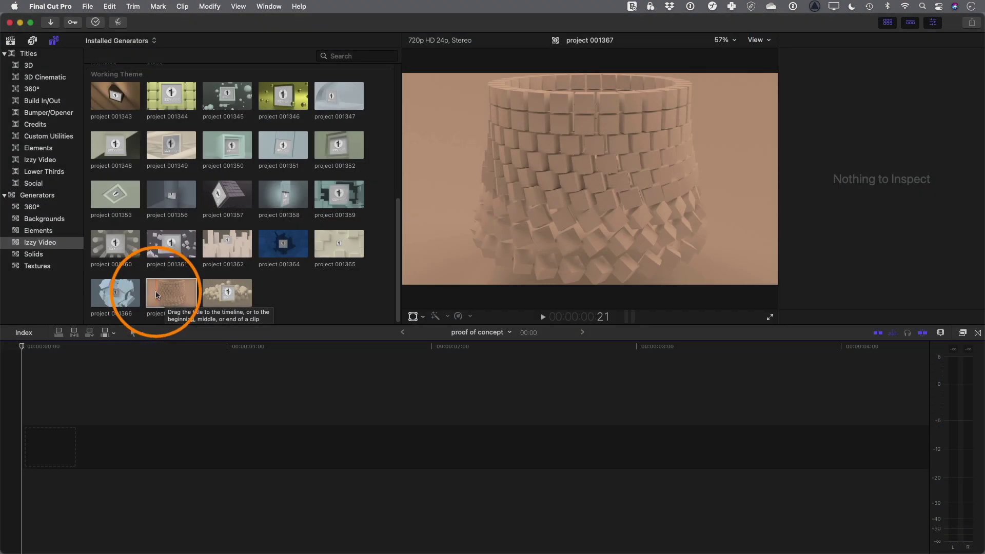
# Open the project 001367 generator in Motion from its shortcut menu
pyautogui.rightClick(158, 292)
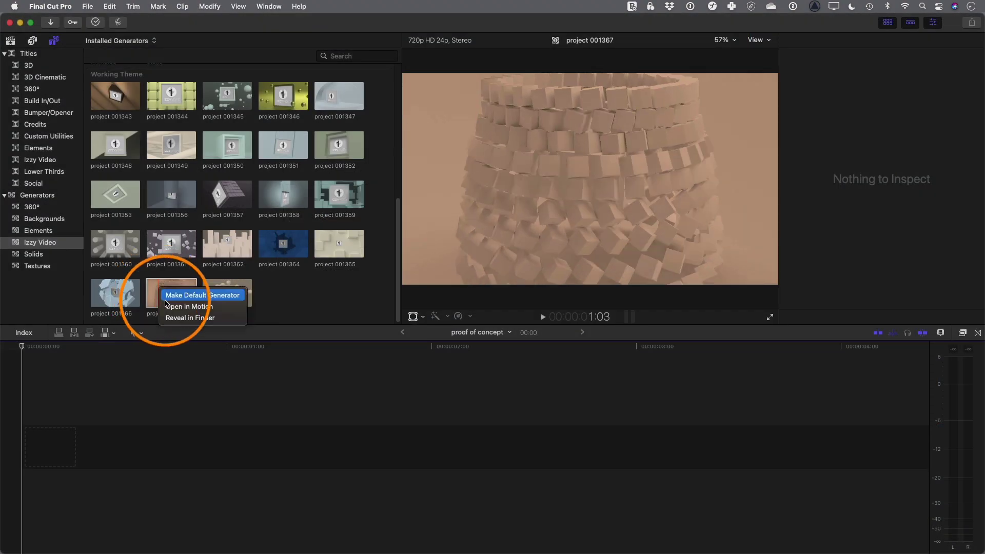
pyautogui.click(170, 306)
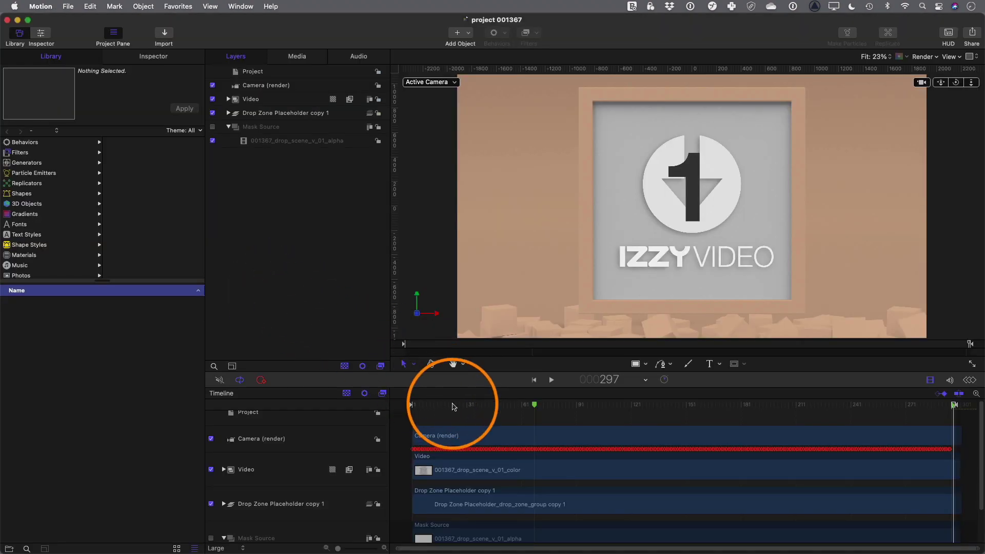
# Scrub the animation and show the Project layer's published parameters in the Inspector
pyautogui.moveTo(454, 407); pyautogui.dragTo(889, 408)
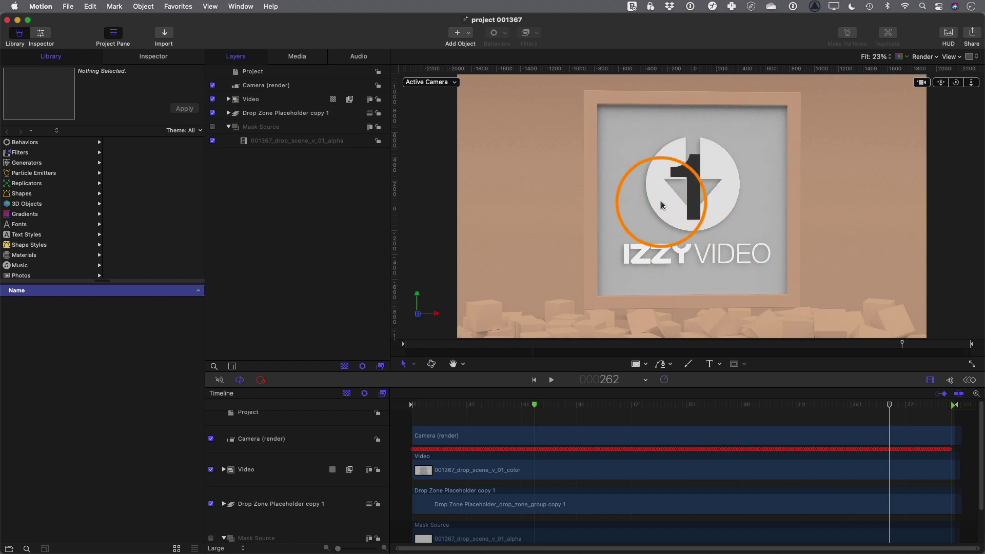
pyautogui.click(255, 72)
pyautogui.click(155, 57)
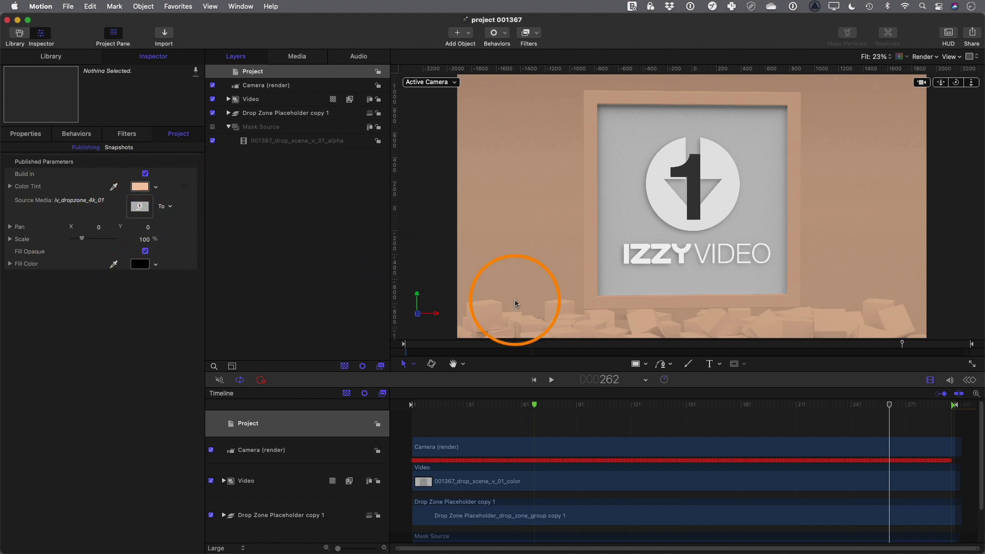
pyautogui.moveTo(714, 404); pyautogui.dragTo(950, 410)
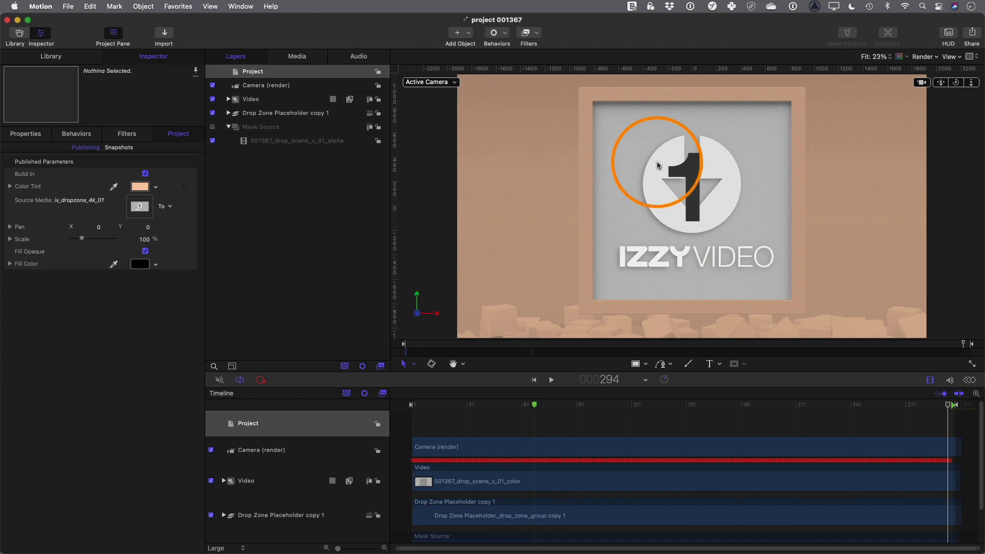
# Close Motion and add the project 001367 generator to the Final Cut Pro timeline
pyautogui.click(7, 20)
pyautogui.click(178, 297)
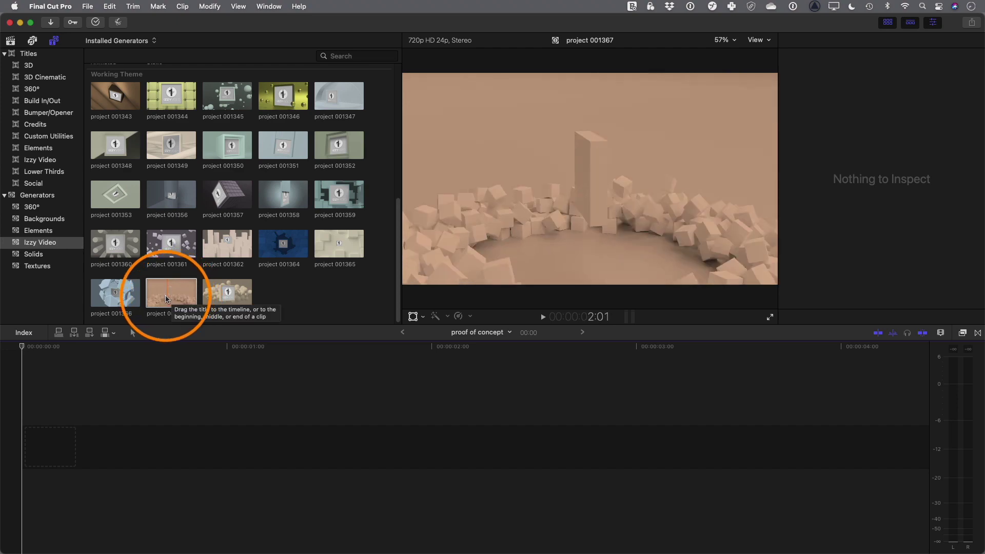
pyautogui.moveTo(167, 298); pyautogui.dragTo(55, 443)
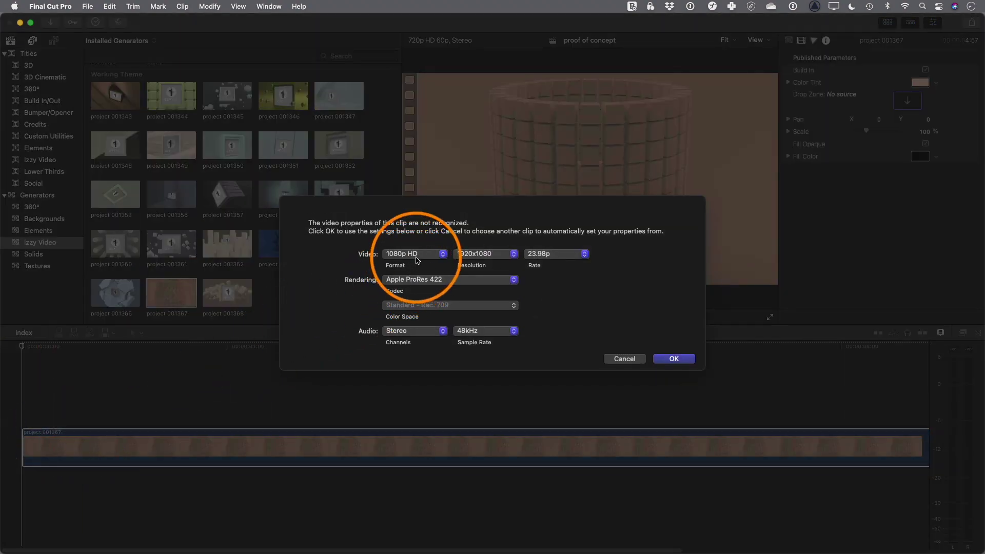
# Set the project to 720p HD at 60p and fit the whole clip in the timeline
pyautogui.click(418, 259)
pyautogui.click(421, 277)
pyautogui.click(536, 254)
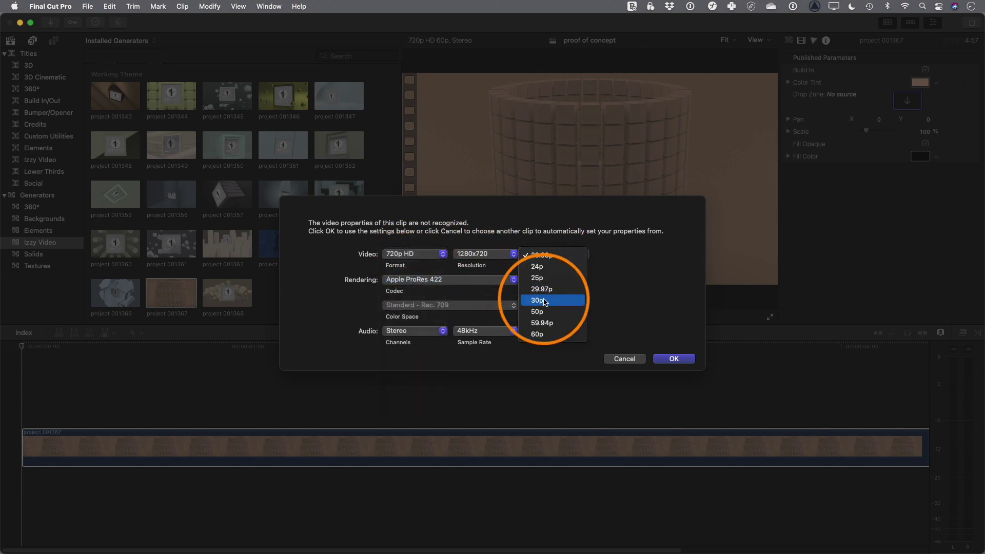
pyautogui.click(559, 335)
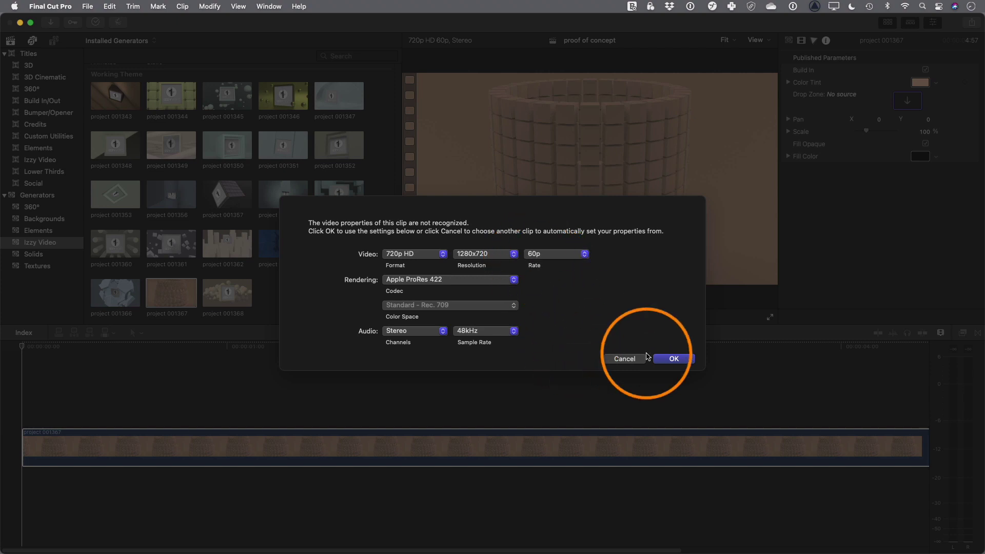
pyautogui.click(674, 359)
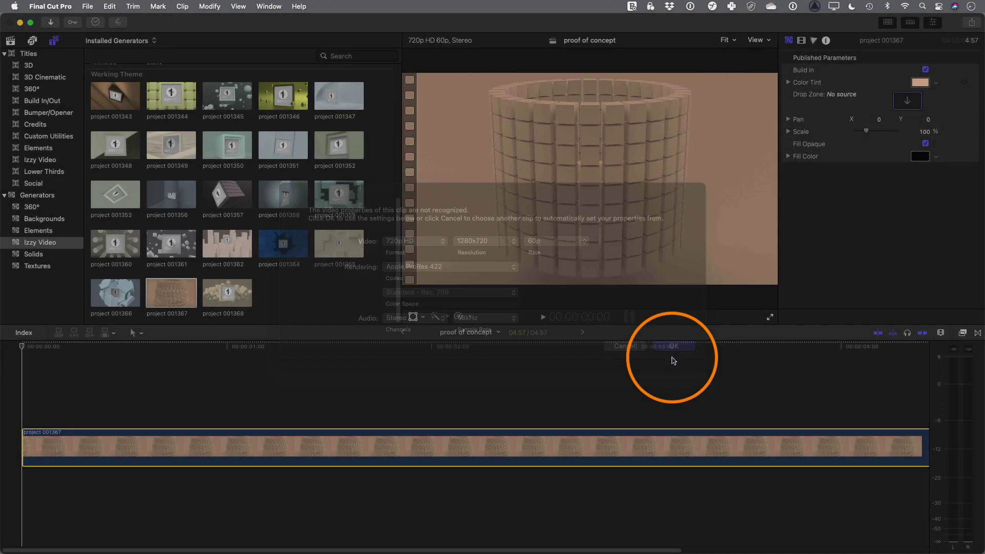
pyautogui.hotkey('shift', 'z')
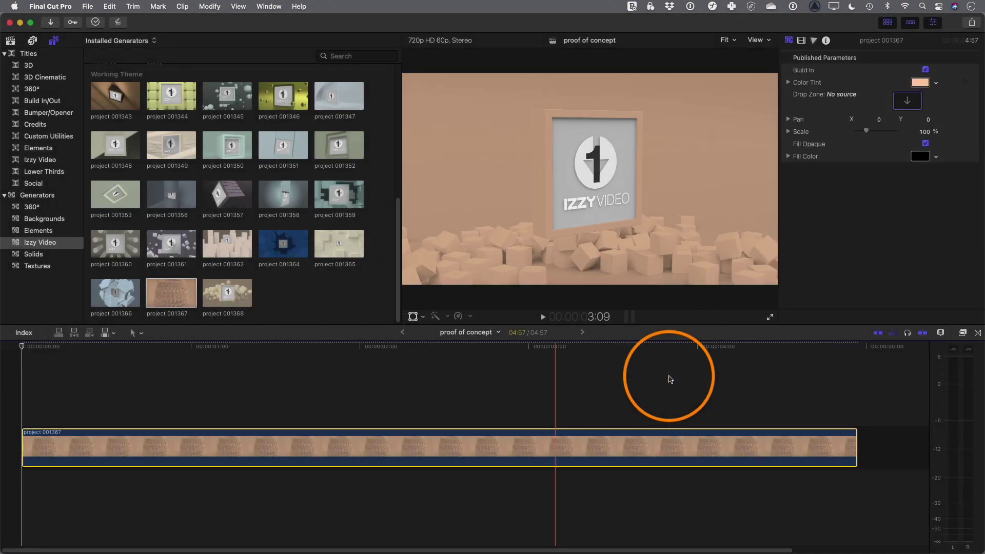
# View the ending logo frame, preview the Izzy Video logo in Logos, and select the generator clip
pyautogui.moveTo(577, 350); pyautogui.dragTo(845, 356)
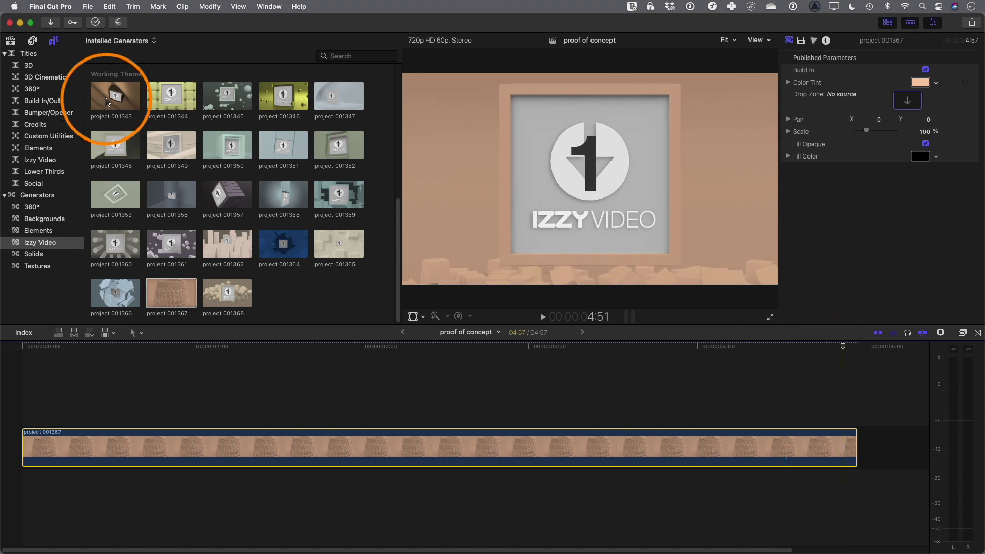
pyautogui.click(11, 41)
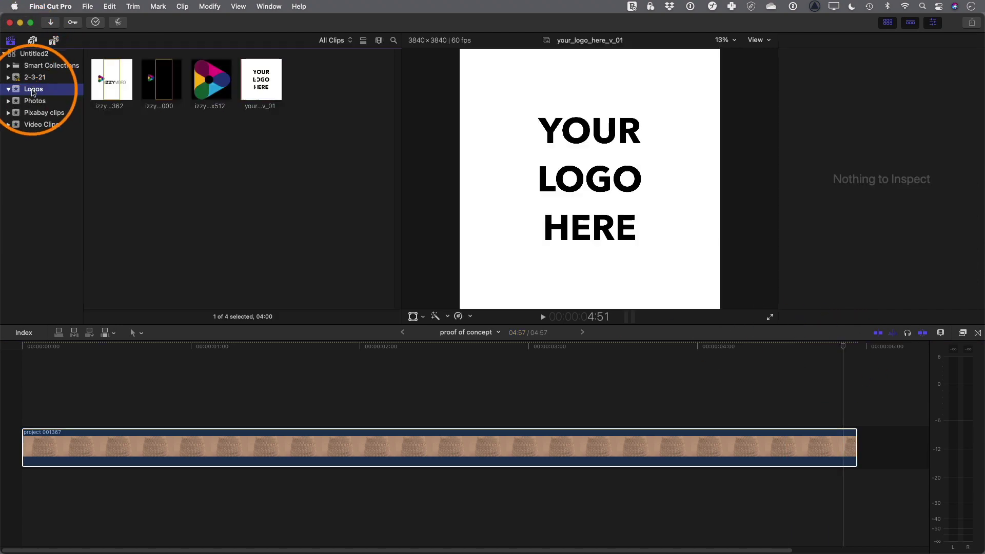
pyautogui.click(109, 90)
pyautogui.click(531, 378)
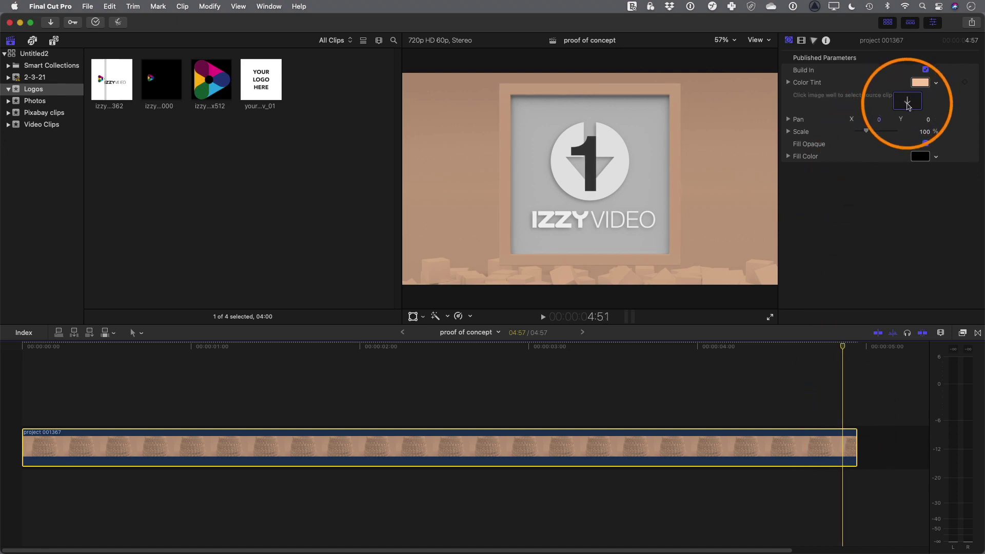
# Load the Izzy Video logo into the drop zone, scale it to 68%, and apply it
pyautogui.click(908, 103)
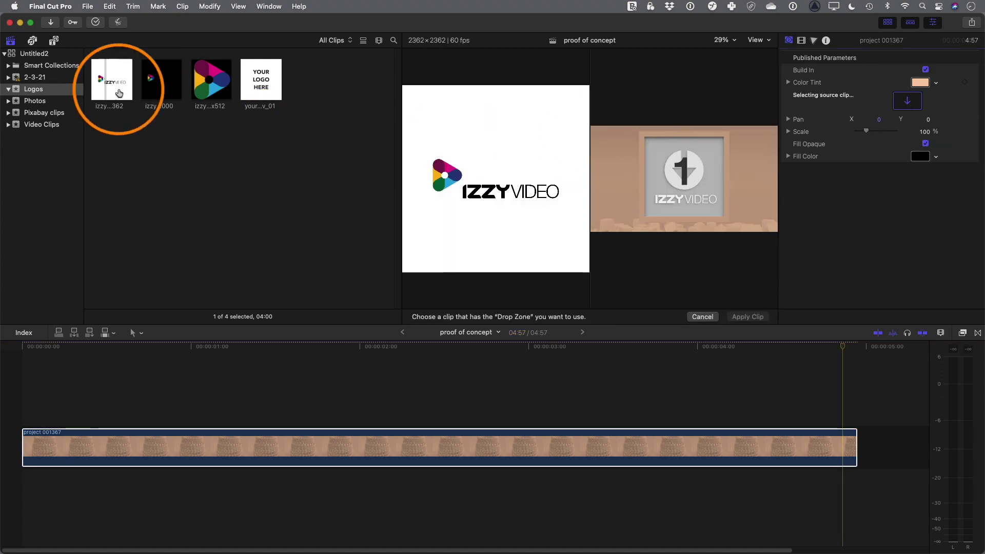
pyautogui.click(101, 94)
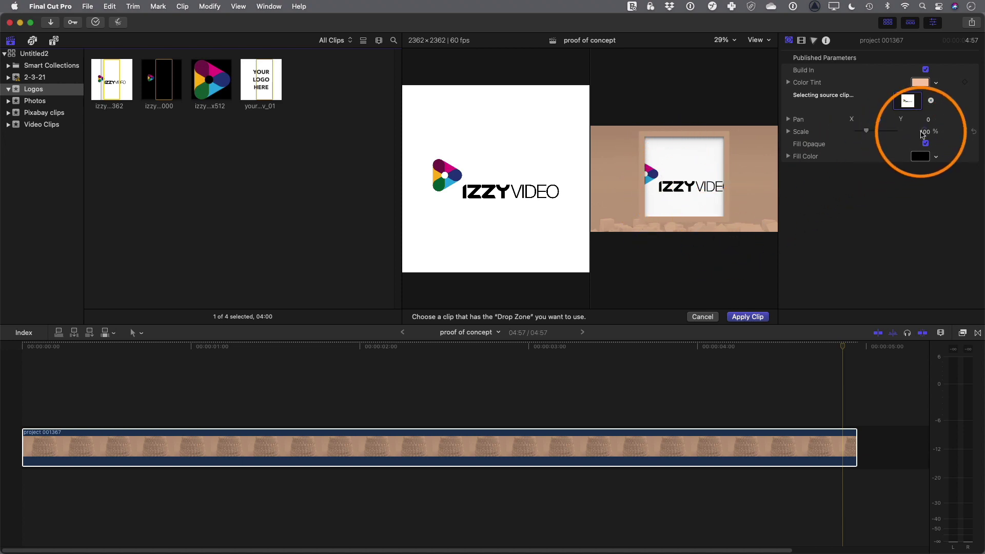
pyautogui.moveTo(925, 134); pyautogui.dragTo(926, 135)
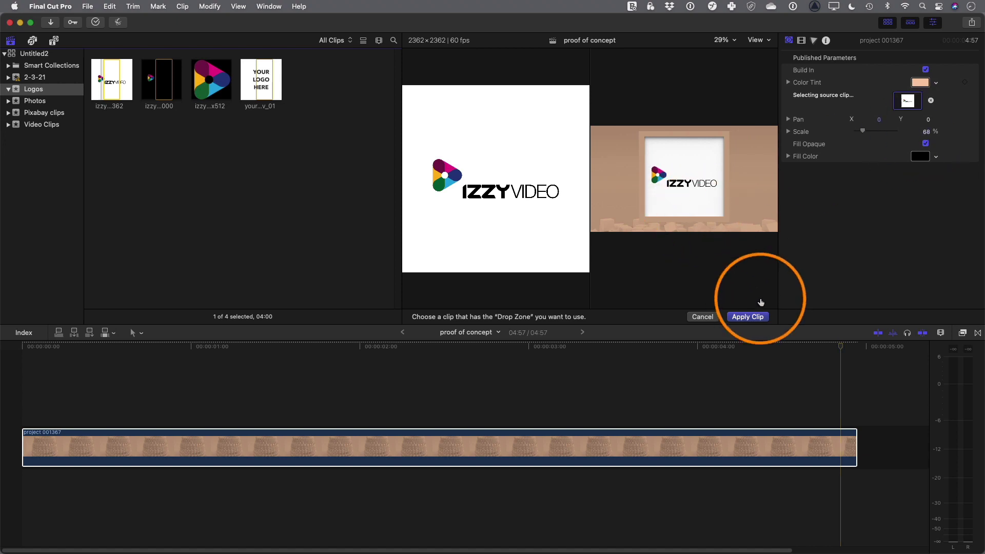
pyautogui.click(747, 315)
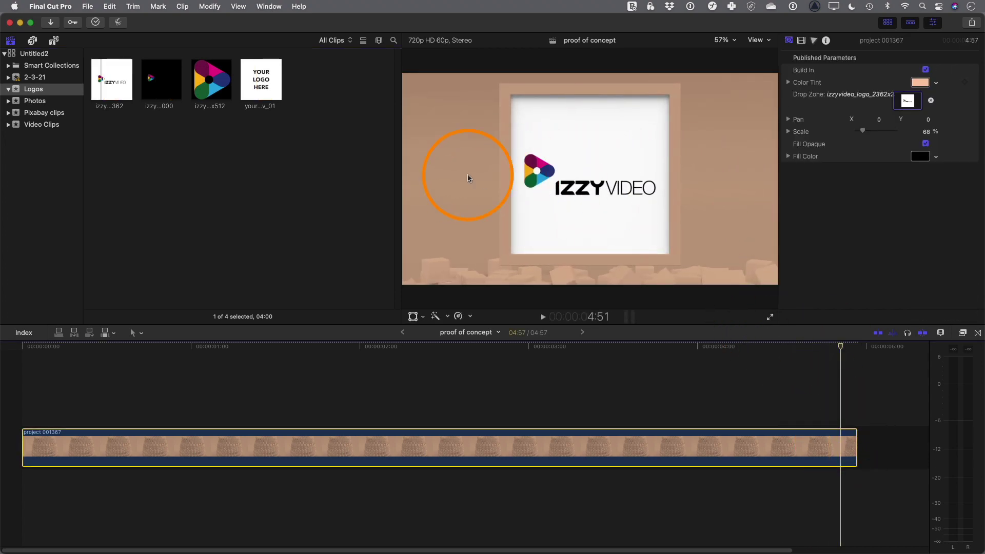
# Set the generator's Color Tint to near-white in the colour picker
pyautogui.click(937, 86)
pyautogui.moveTo(875, 194); pyautogui.dragTo(855, 197)
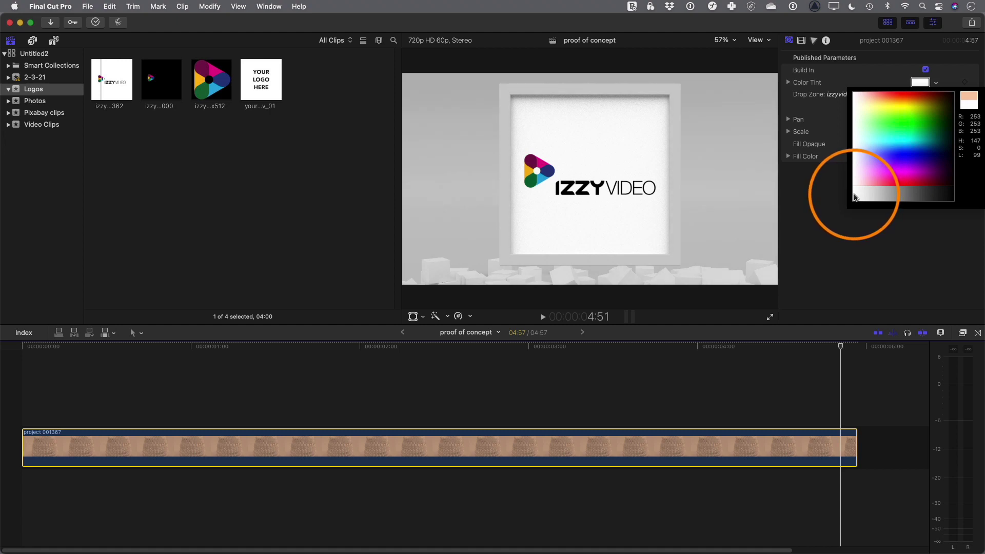
pyautogui.moveTo(855, 197); pyautogui.dragTo(854, 199)
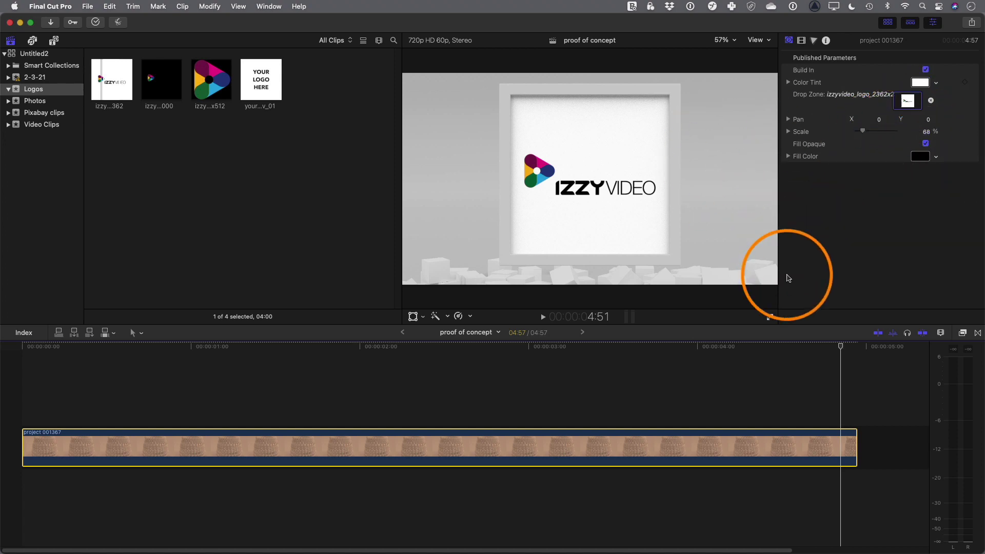
pyautogui.click(37, 348)
pyautogui.click(17, 346)
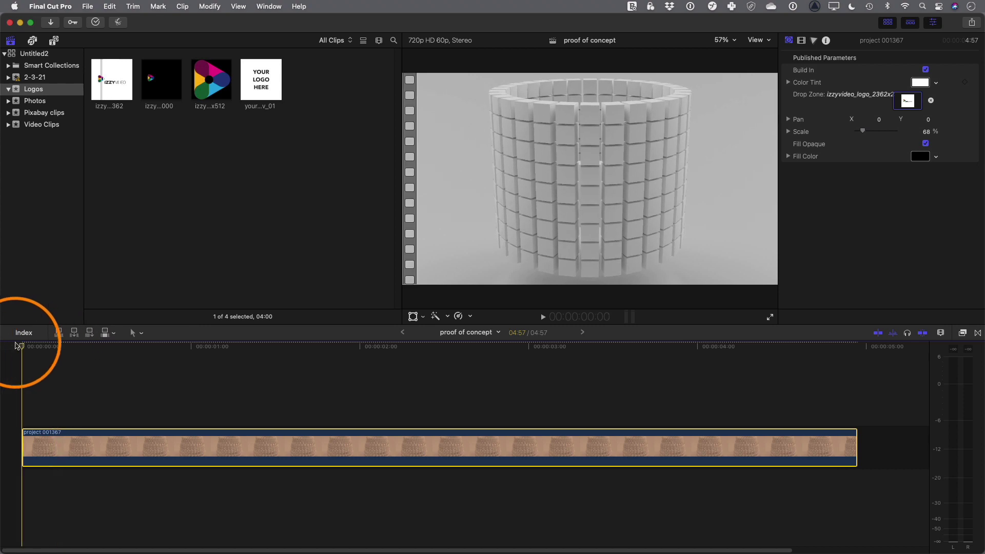
pyautogui.moveTo(17, 346)
pyautogui.mouseDown()
pyautogui.moveTo(385, 374)
pyautogui.moveTo(750, 378)
pyautogui.moveTo(22, 346)
pyautogui.mouseUp()
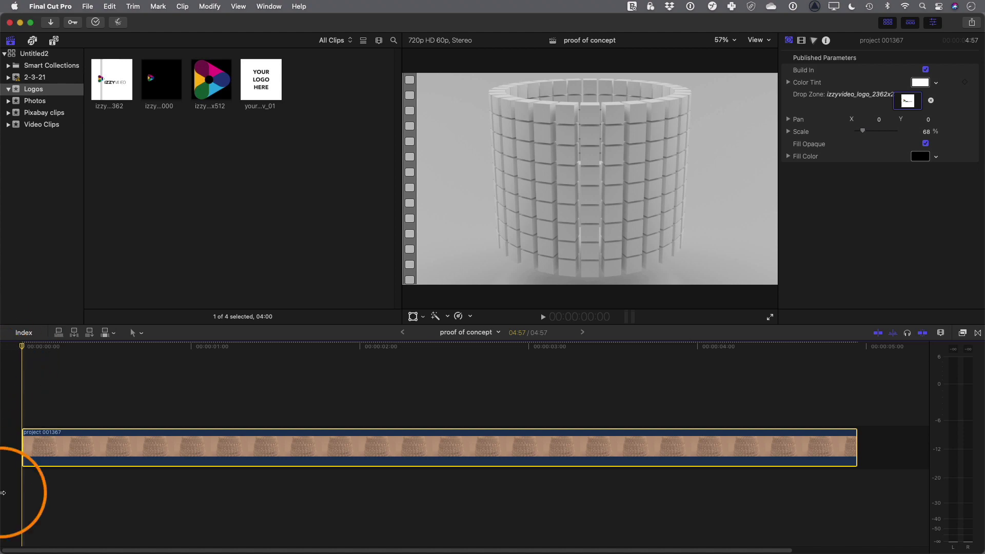
pyautogui.click(61, 347)
pyautogui.moveTo(61, 348); pyautogui.dragTo(20, 348)
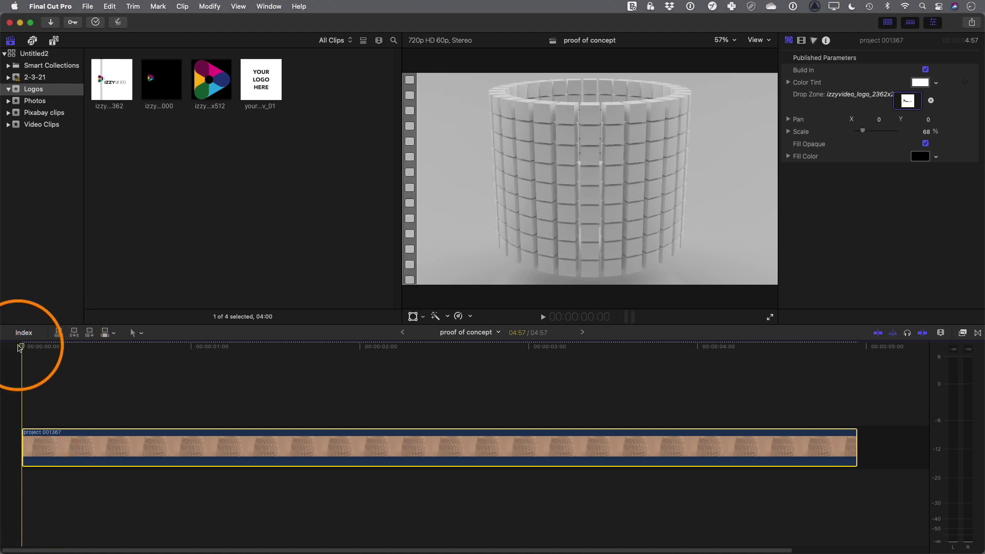
pyautogui.press('space')
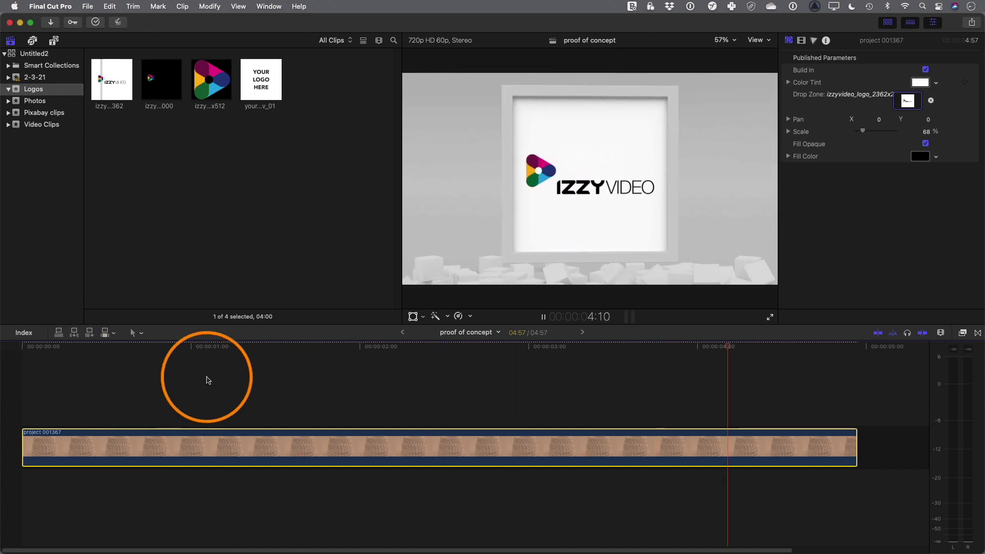
pyautogui.press('space')
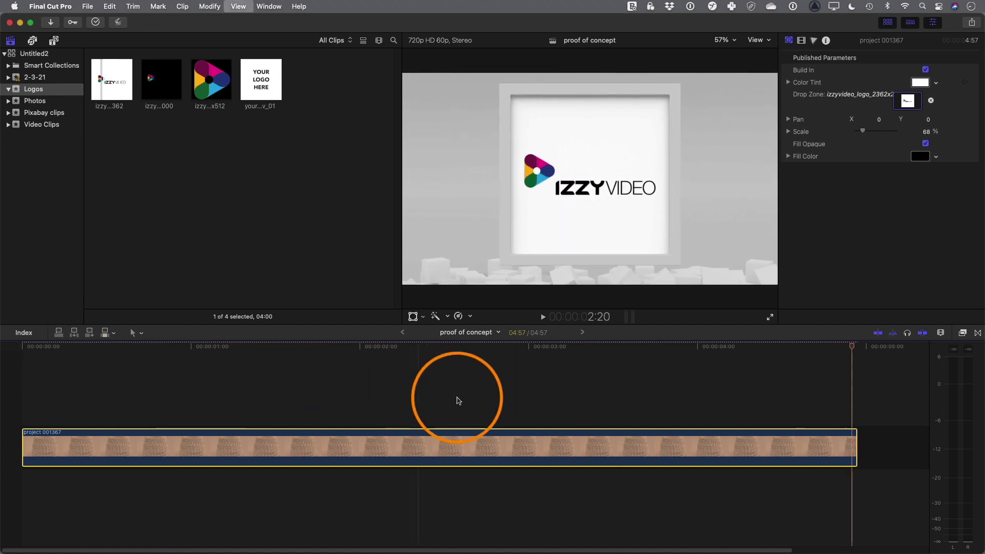
pyautogui.click(850, 343)
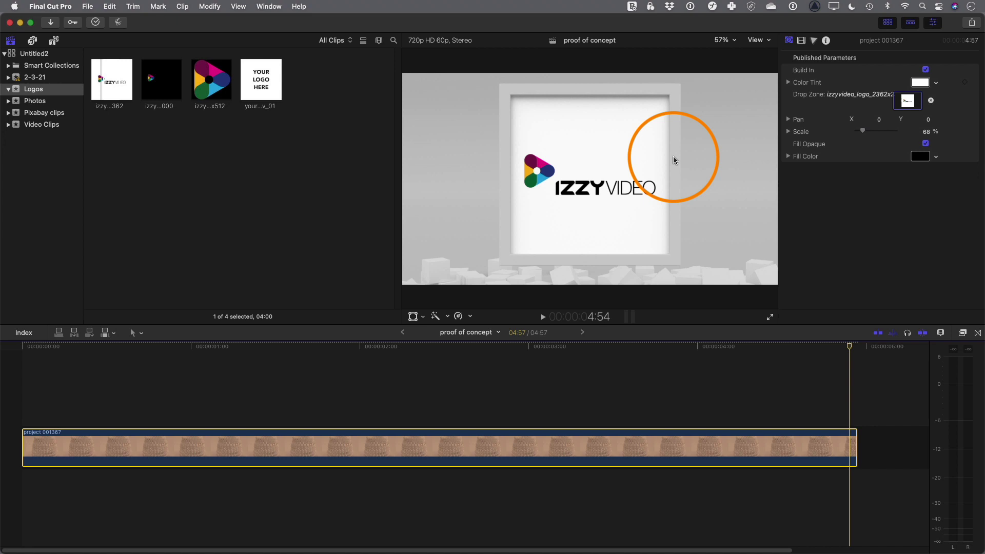
pyautogui.moveTo(852, 345); pyautogui.dragTo(541, 347)
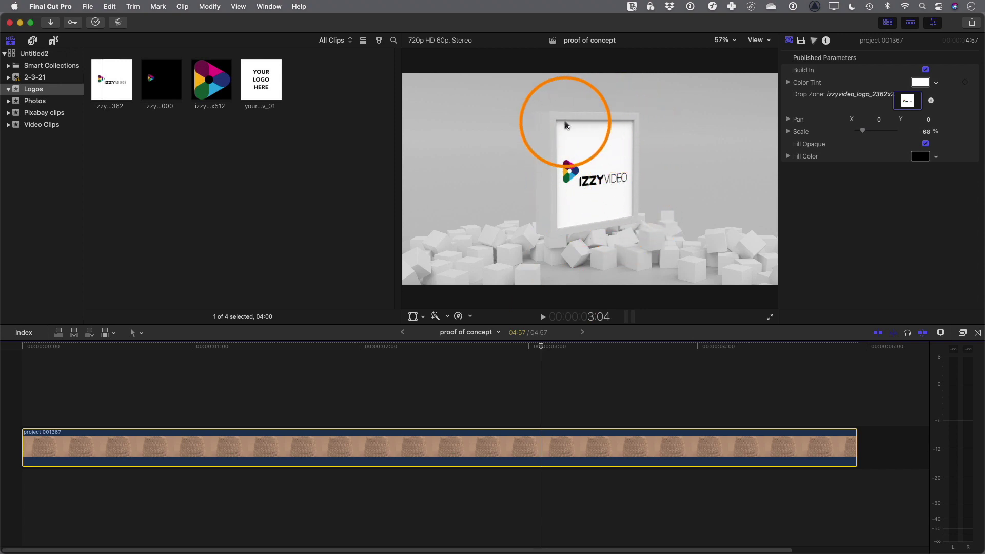
pyautogui.moveTo(543, 349); pyautogui.dragTo(666, 352)
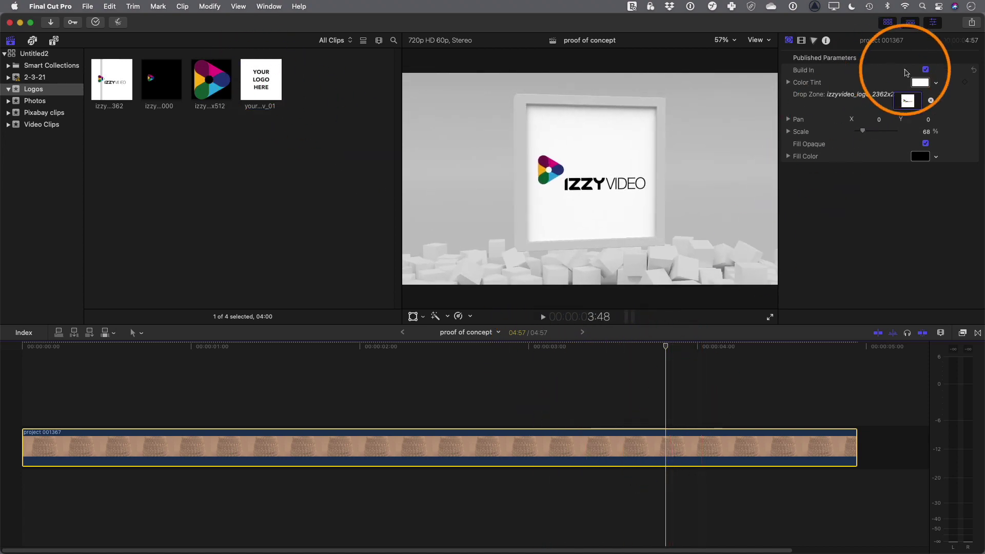
# Load the your_logo_here_v_01 placeholder clip into the generator's drop zone
pyautogui.click(908, 103)
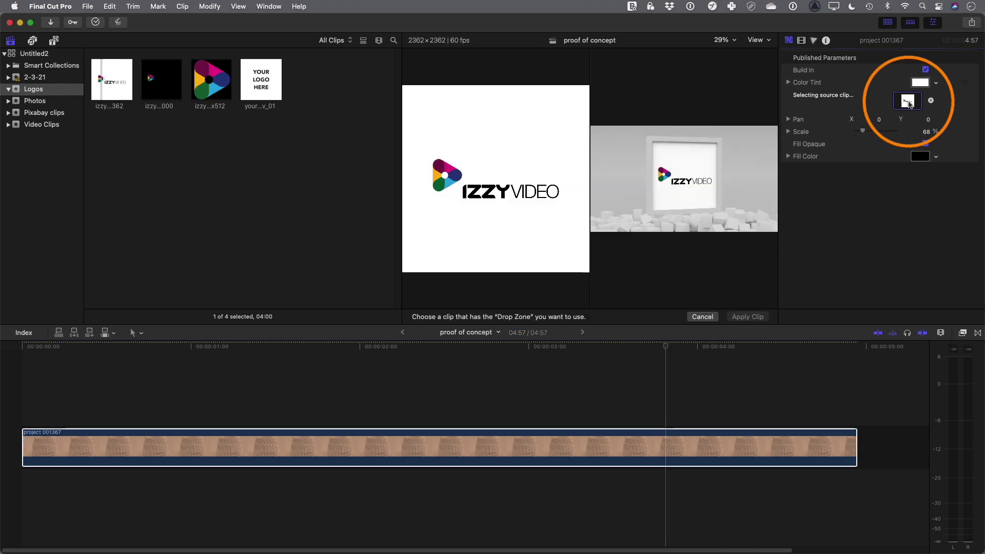
pyautogui.click(242, 95)
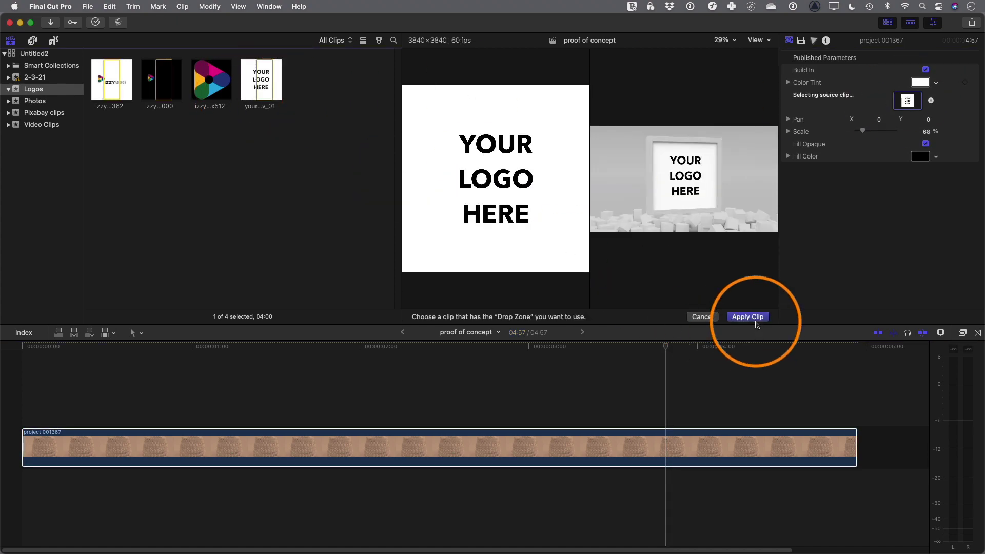
pyautogui.click(750, 317)
# Scrub the updated animation, then play it back from the start
pyautogui.moveTo(666, 348); pyautogui.dragTo(704, 349)
pyautogui.click(37, 349)
pyautogui.press('space')
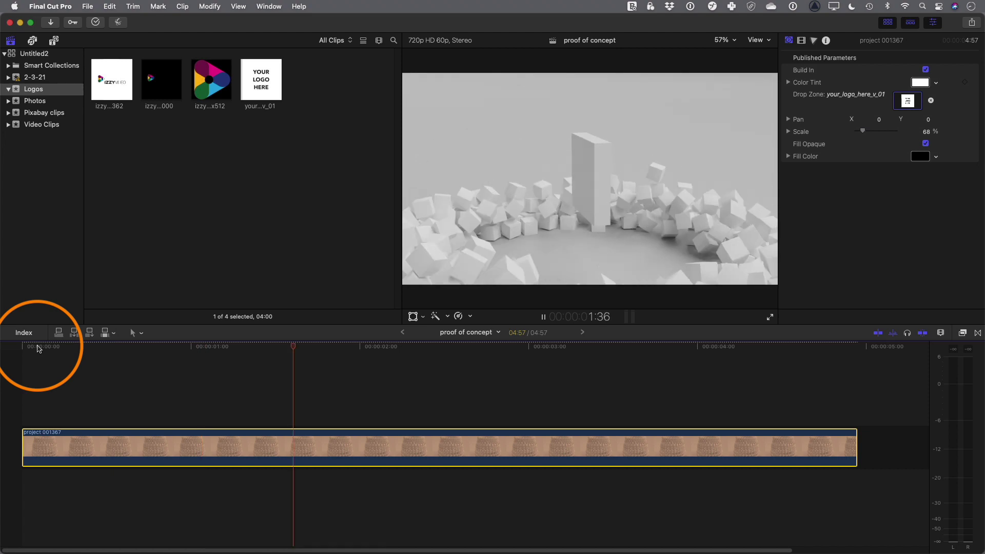